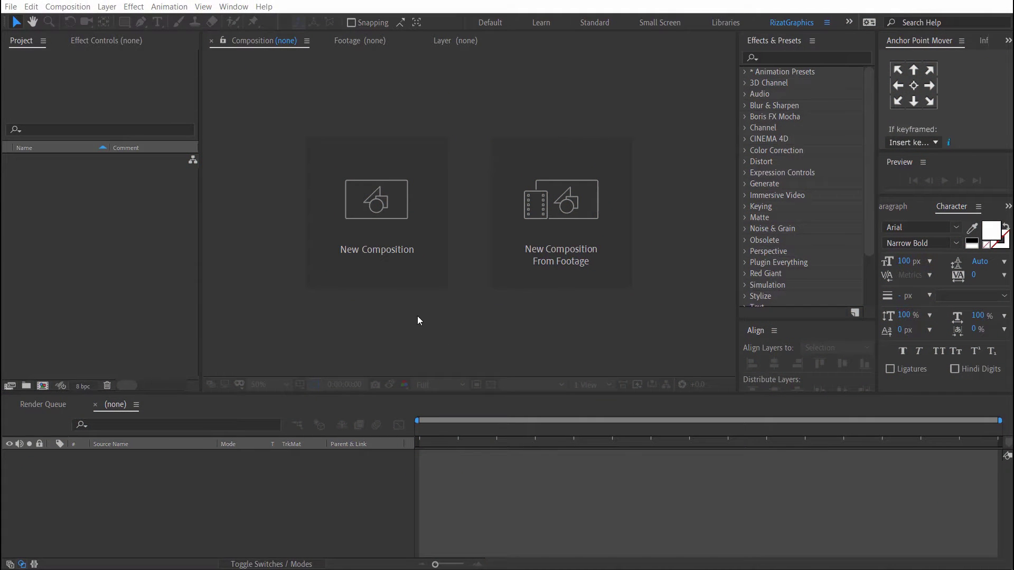
Make a new composition named 'Colorful fire' at 1920×1080, 30 fps, 0:00:10:00
click(399, 267)
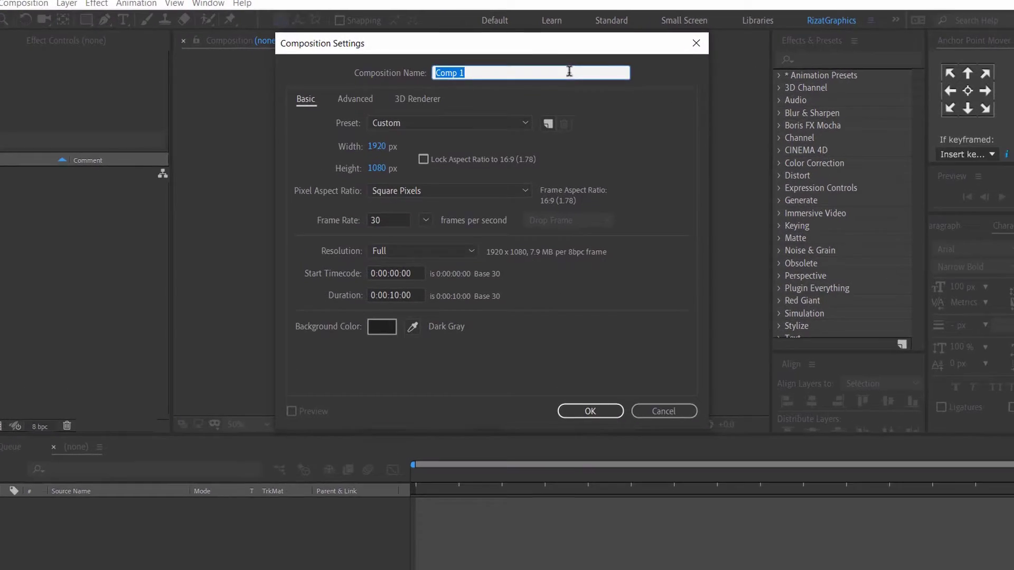
key(BackSpace)
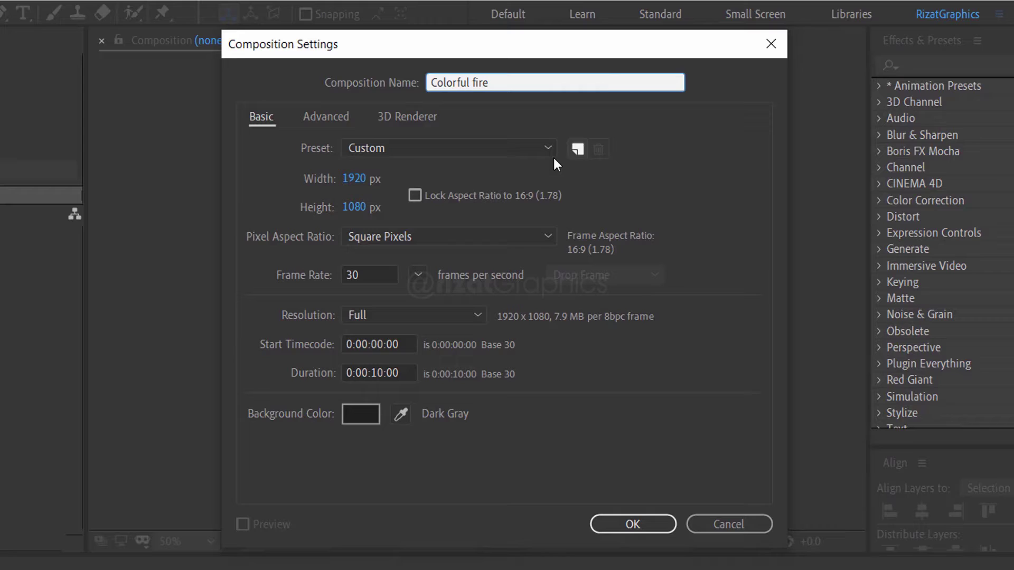
click(357, 178)
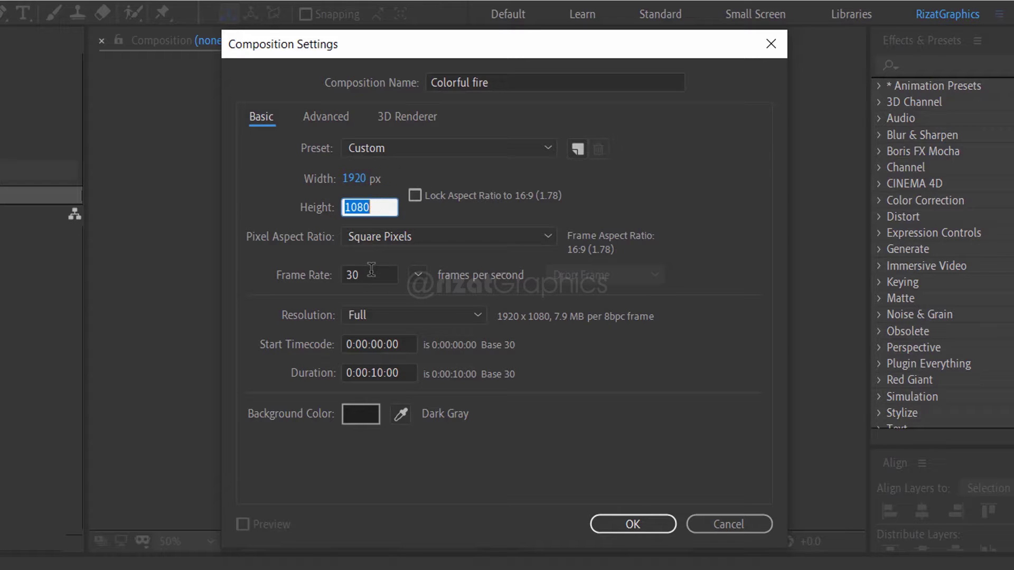
click(371, 373)
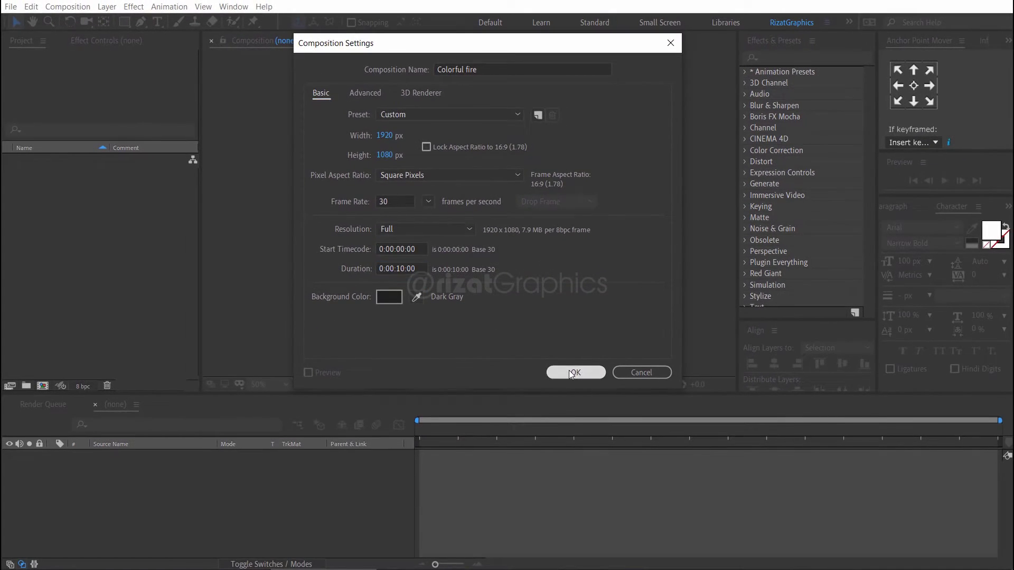
click(576, 377)
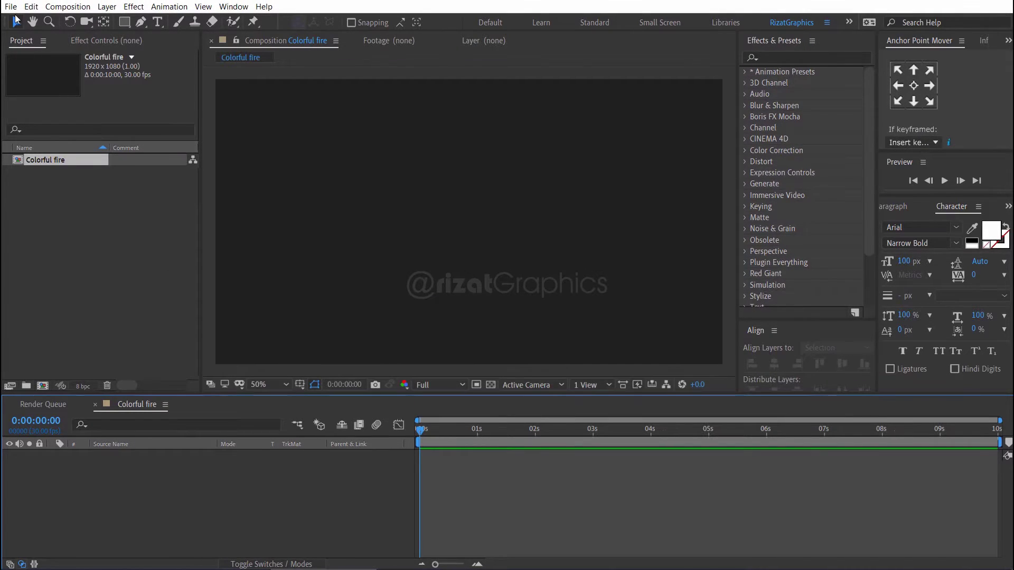
Import the Fire_44 fire footage clip into the project
click(11, 6)
mouse_move(95, 173)
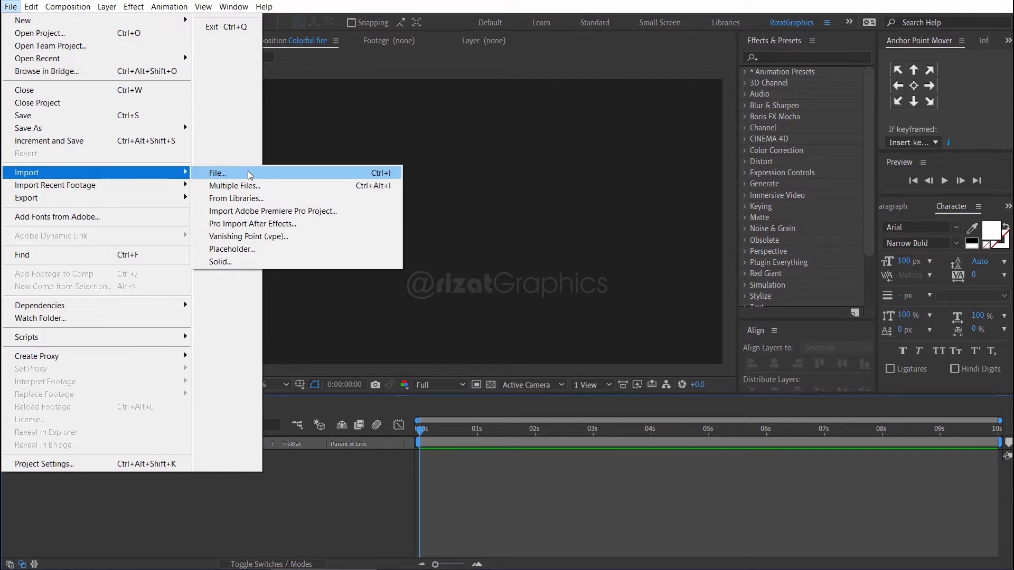
click(249, 175)
click(175, 131)
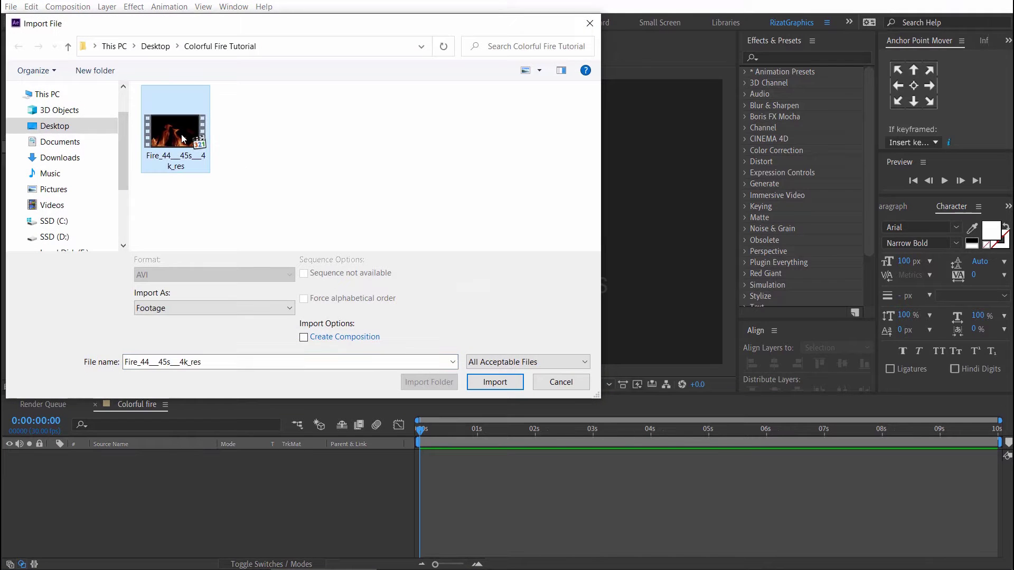
click(491, 382)
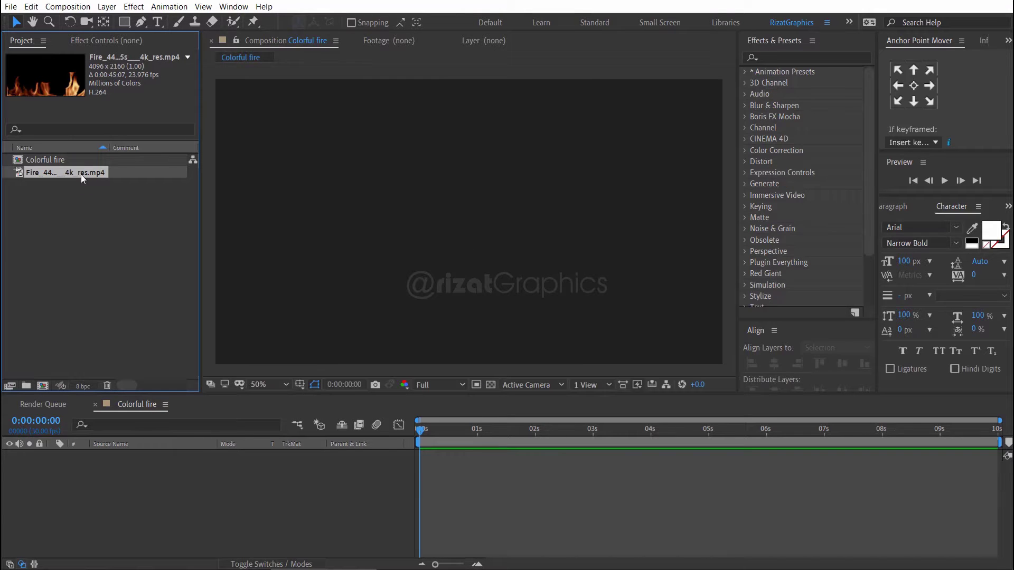
Add the Fire_44 clip to the timeline, fit it to the comp, and preview playback
drag(82, 176, 102, 480)
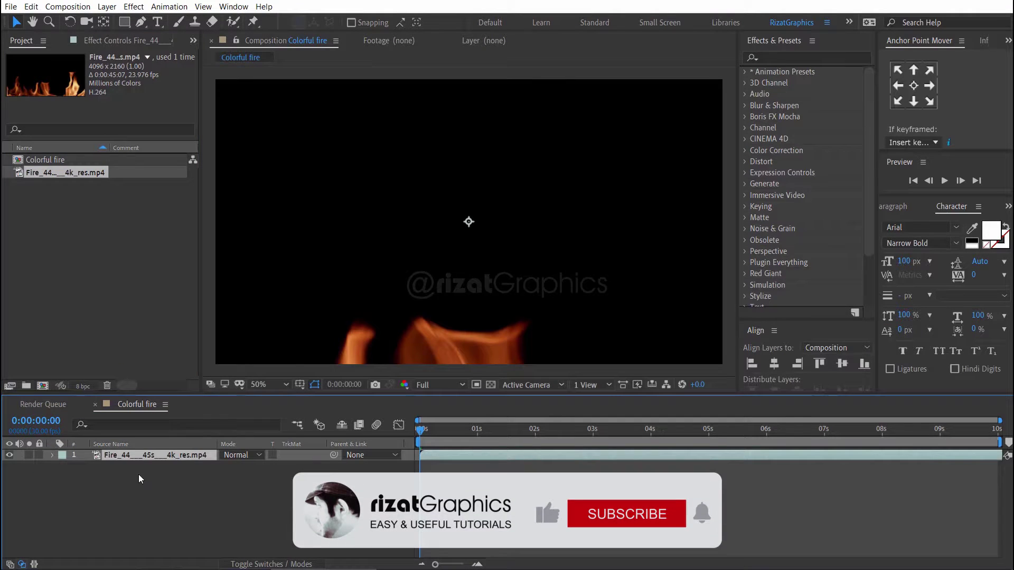
right_click(148, 456)
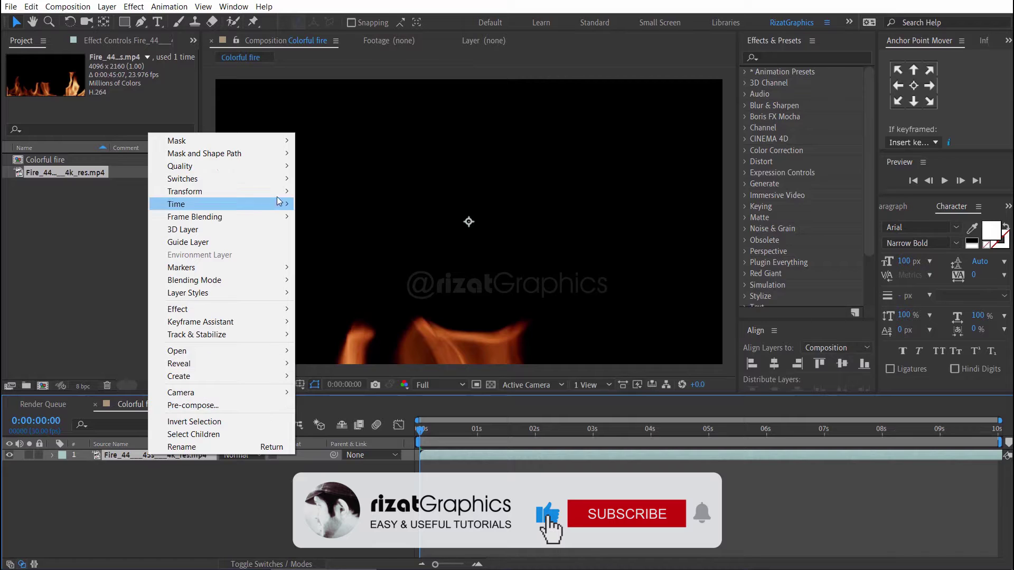
click(403, 342)
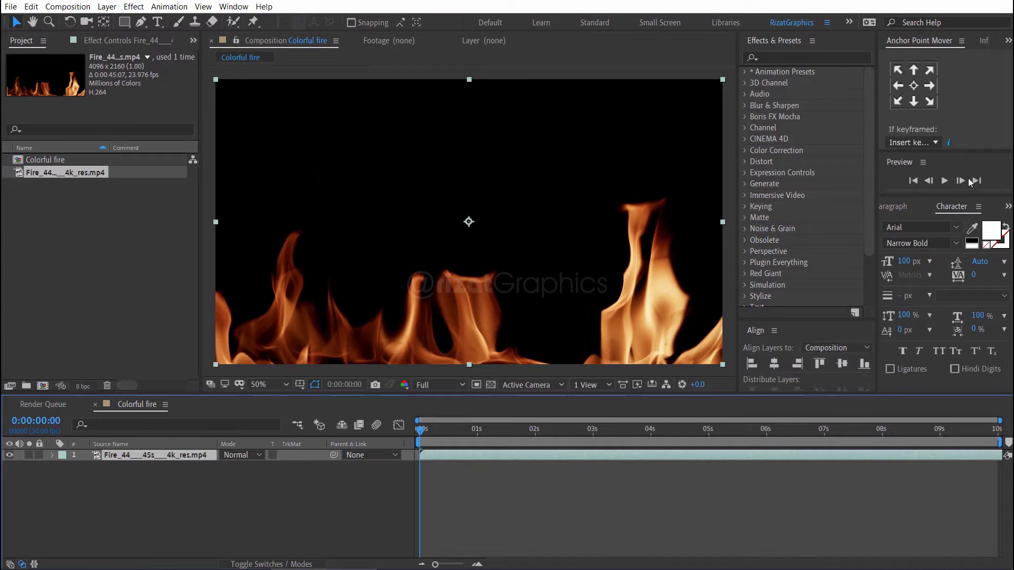
click(945, 181)
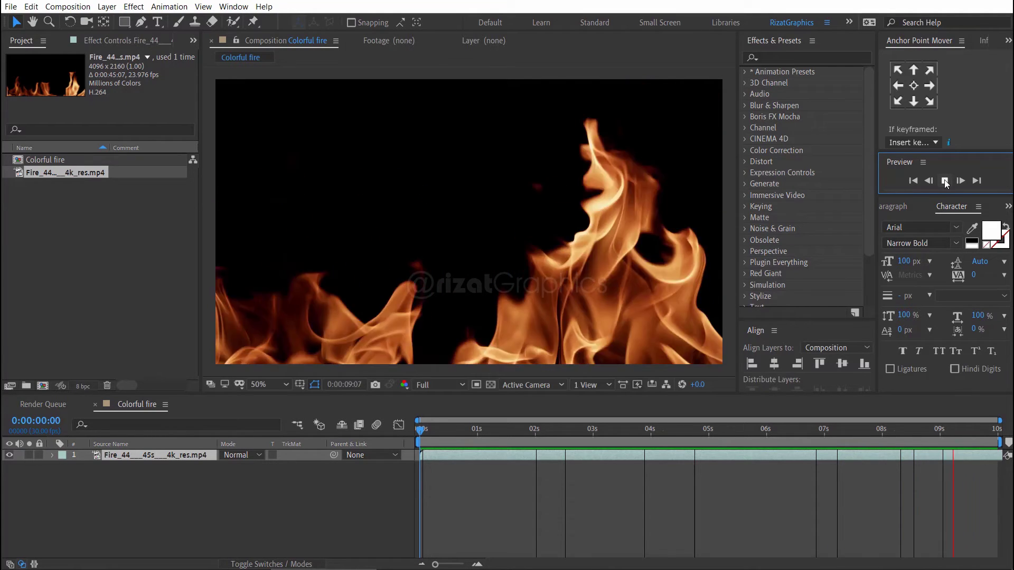
click(945, 182)
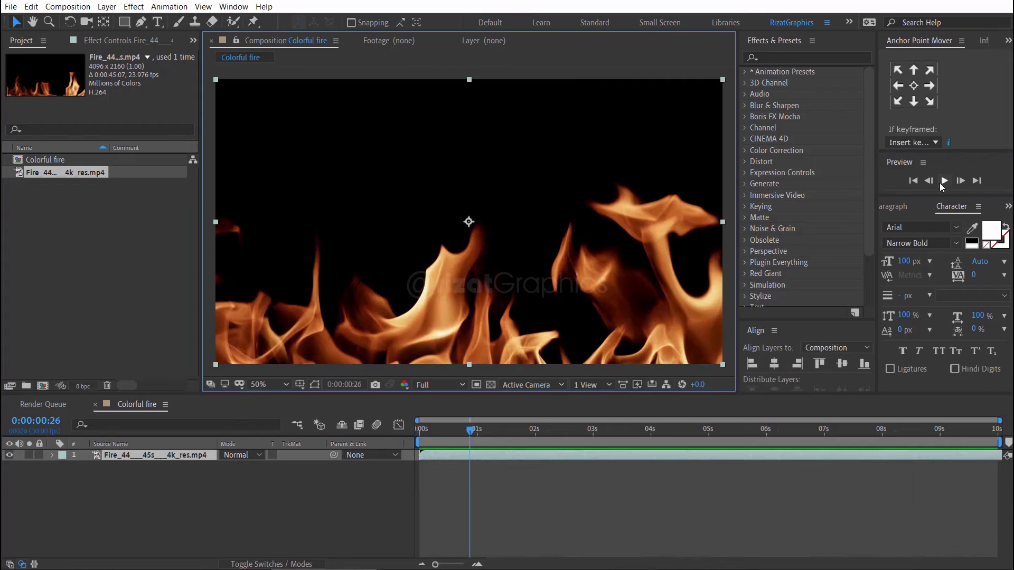
Add a comp-sized solid layer named 'Gradient' above the fire footage
right_click(225, 509)
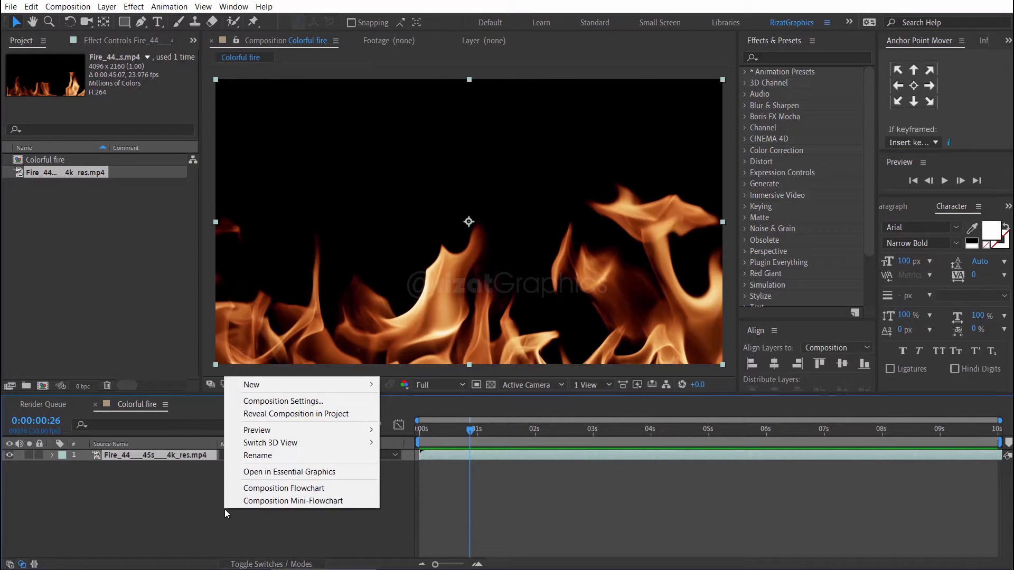
mouse_move(301, 385)
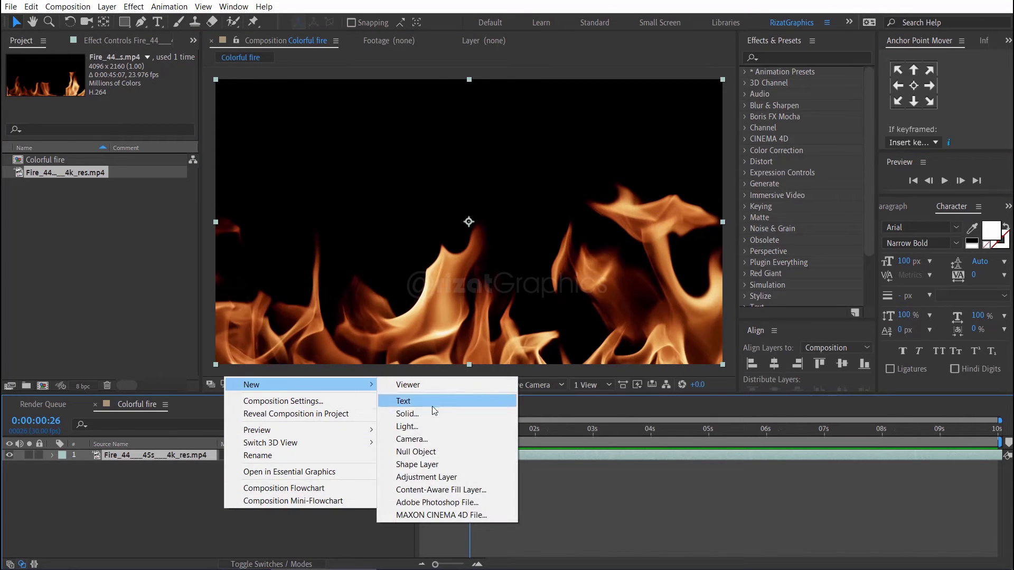
click(432, 412)
text(Gradient)
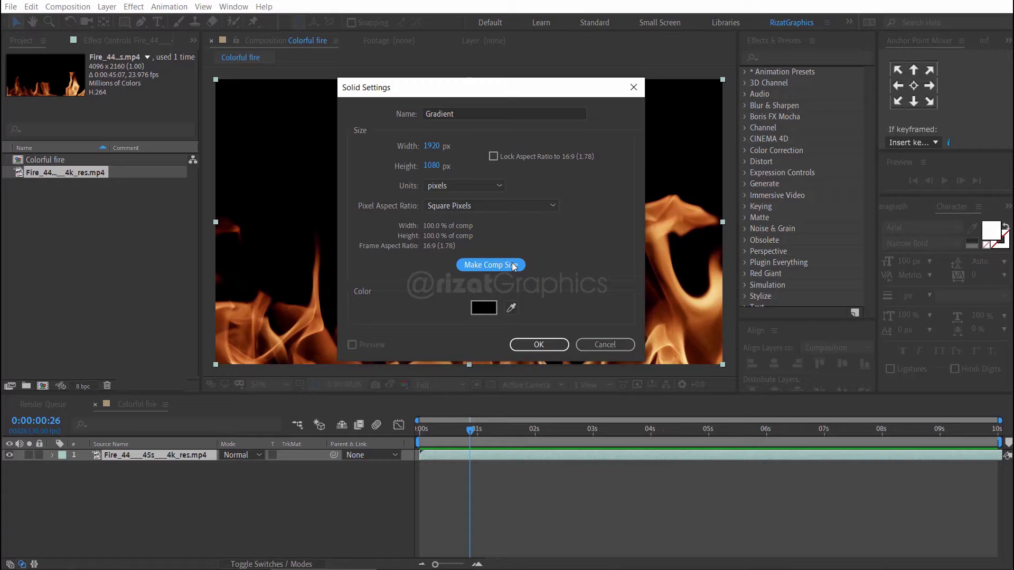
click(539, 345)
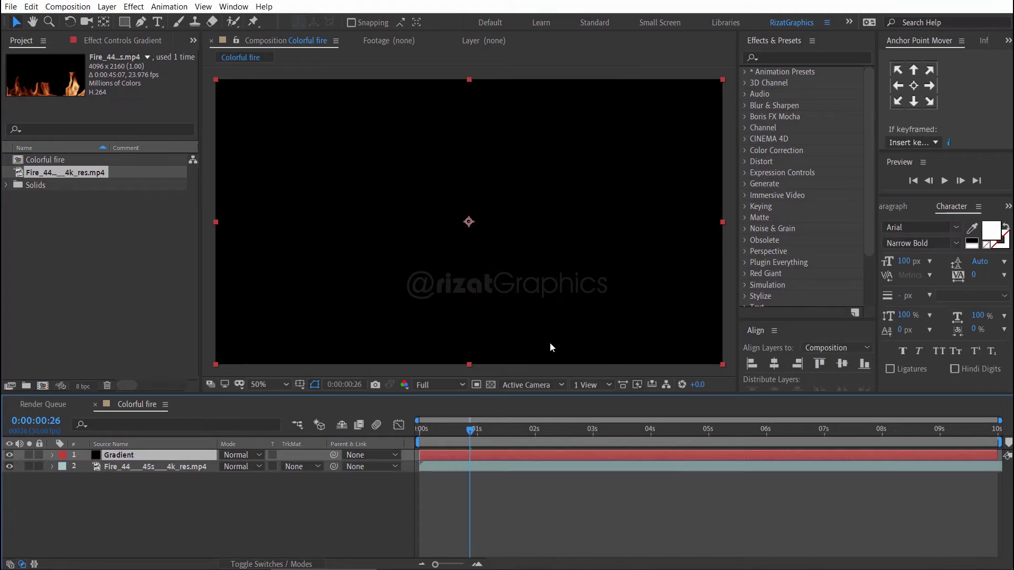
Apply a Gradient Overlay layer style to the Gradient solid and reveal its properties
right_click(171, 458)
mouse_move(209, 296)
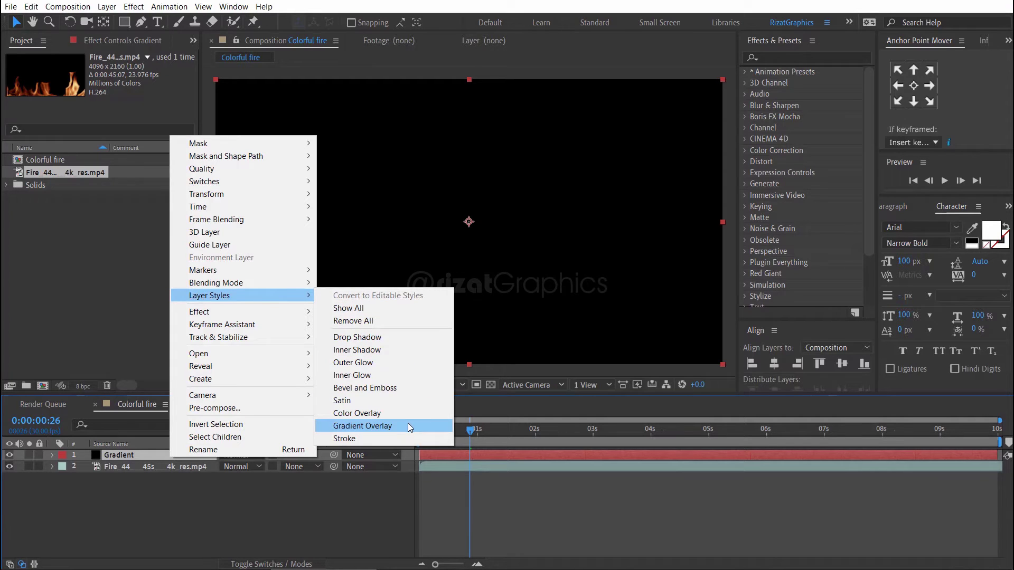
click(408, 426)
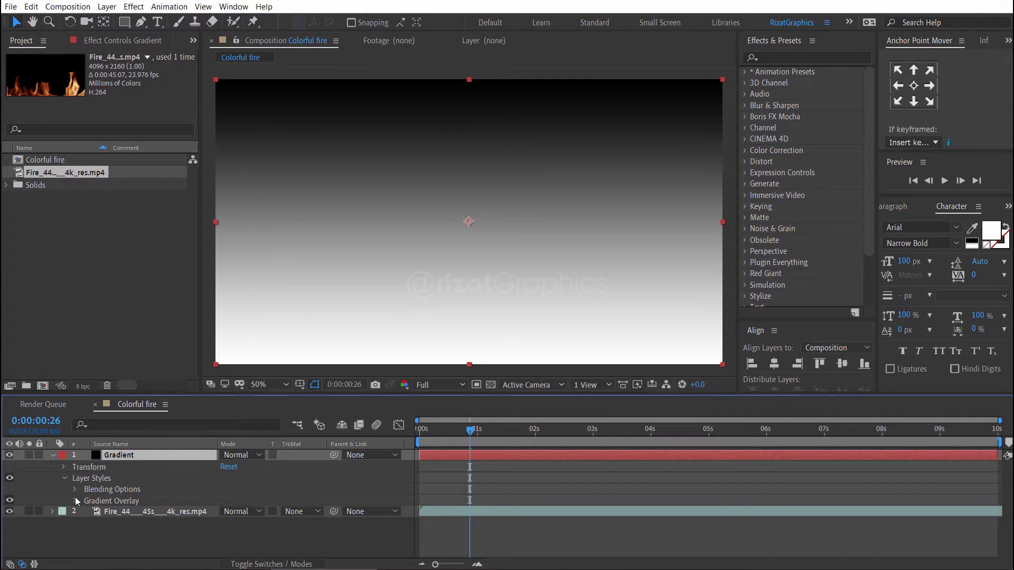
click(76, 500)
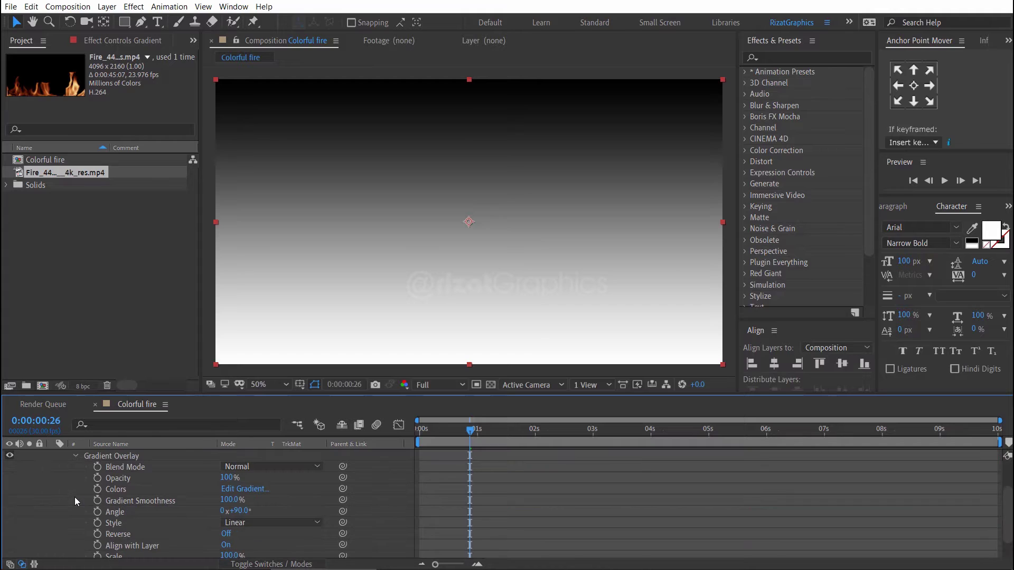
In the Gradient Editor, set the first stops to red, purple and blue
click(248, 491)
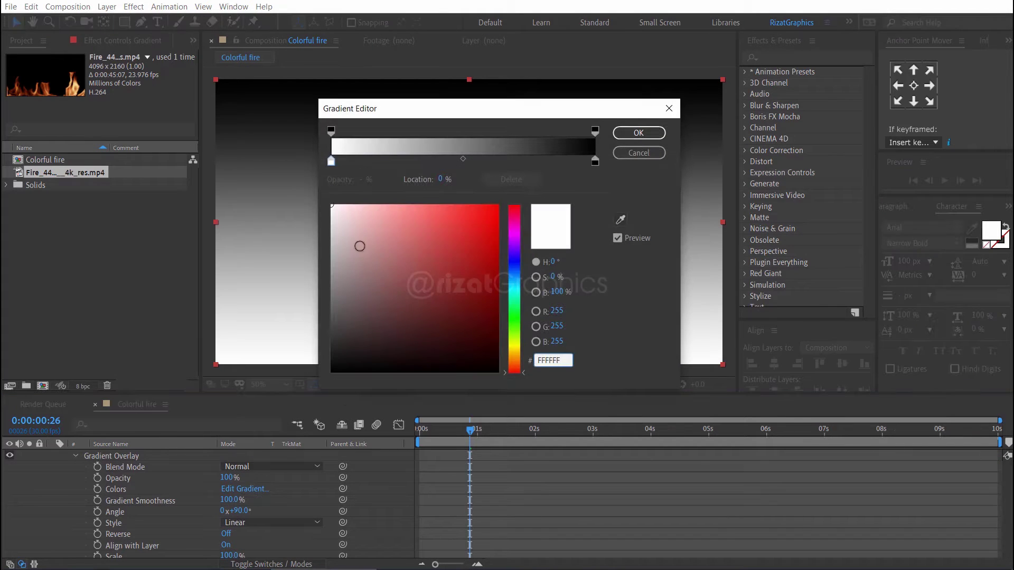
click(332, 162)
drag(377, 228, 496, 209)
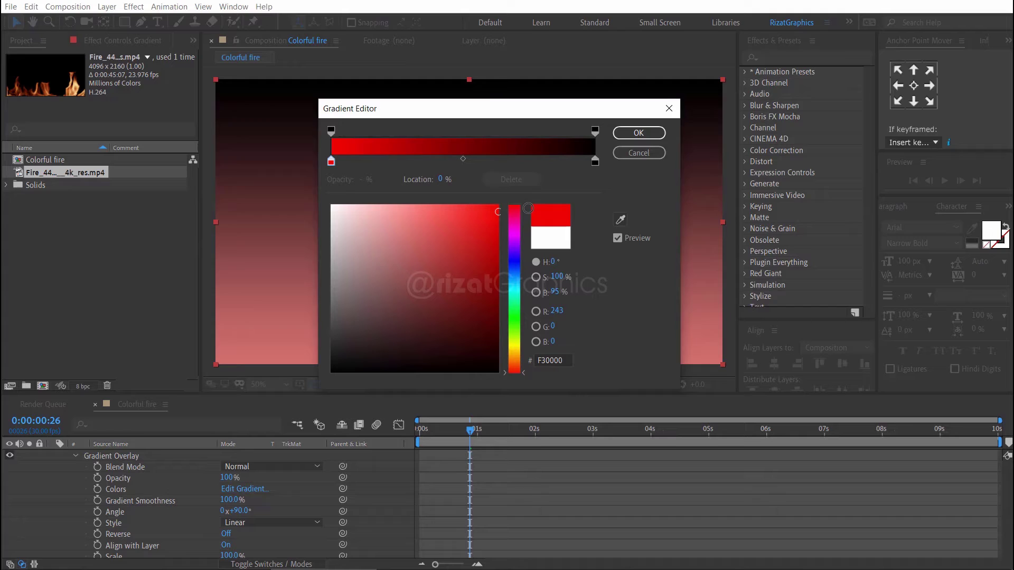
click(374, 163)
click(513, 237)
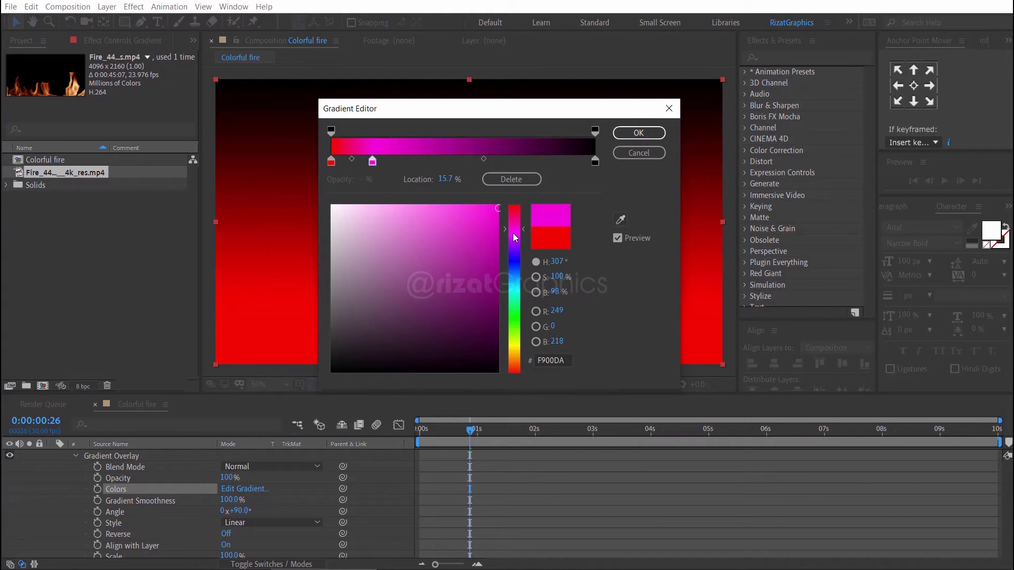
click(416, 165)
click(513, 262)
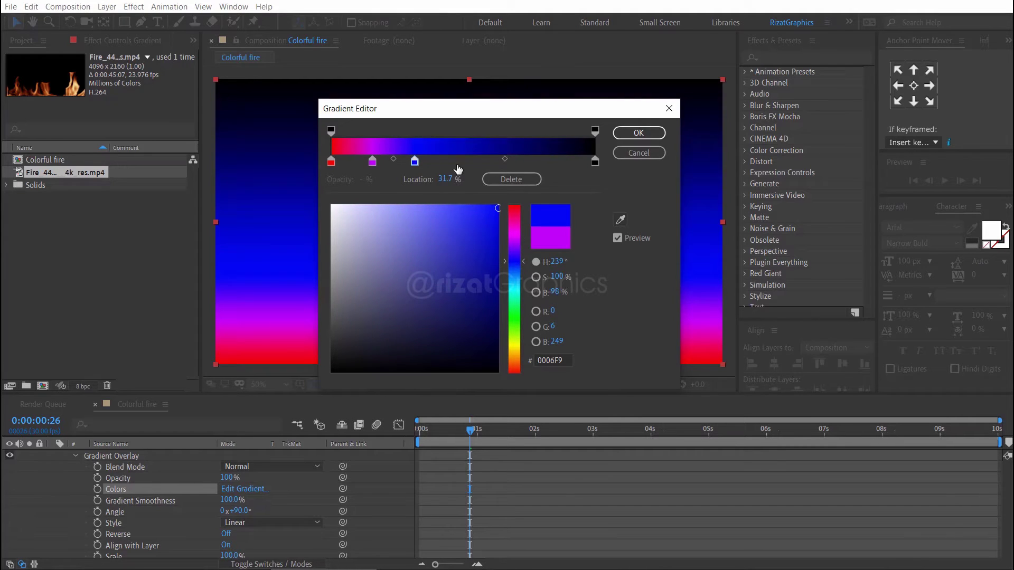
Add cyan, green, yellow and orange stops, move yellow toward the end, and confirm
click(514, 277)
click(497, 164)
click(514, 313)
click(538, 164)
click(513, 345)
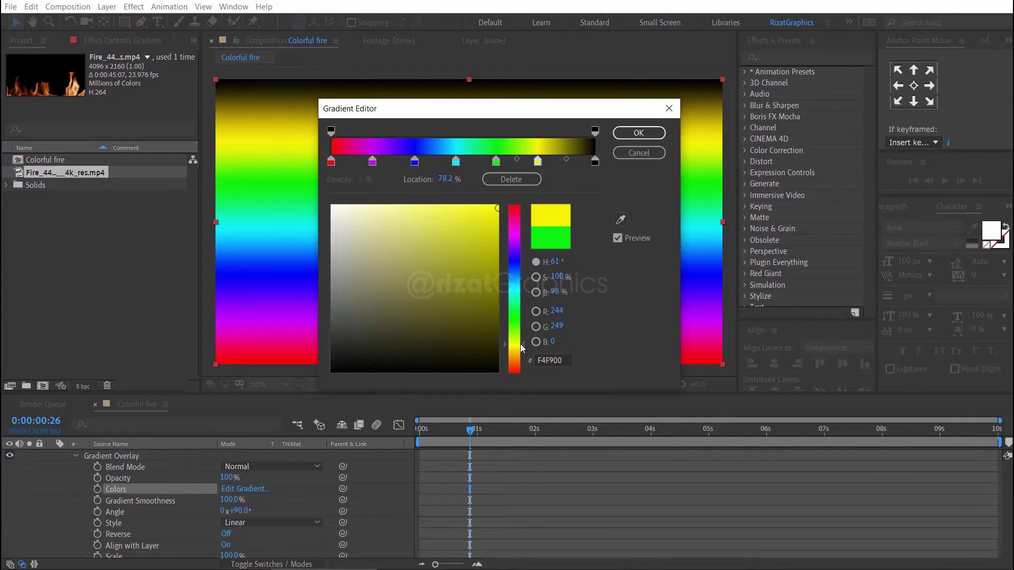
click(595, 162)
click(516, 360)
click(494, 208)
drag(594, 162, 547, 162)
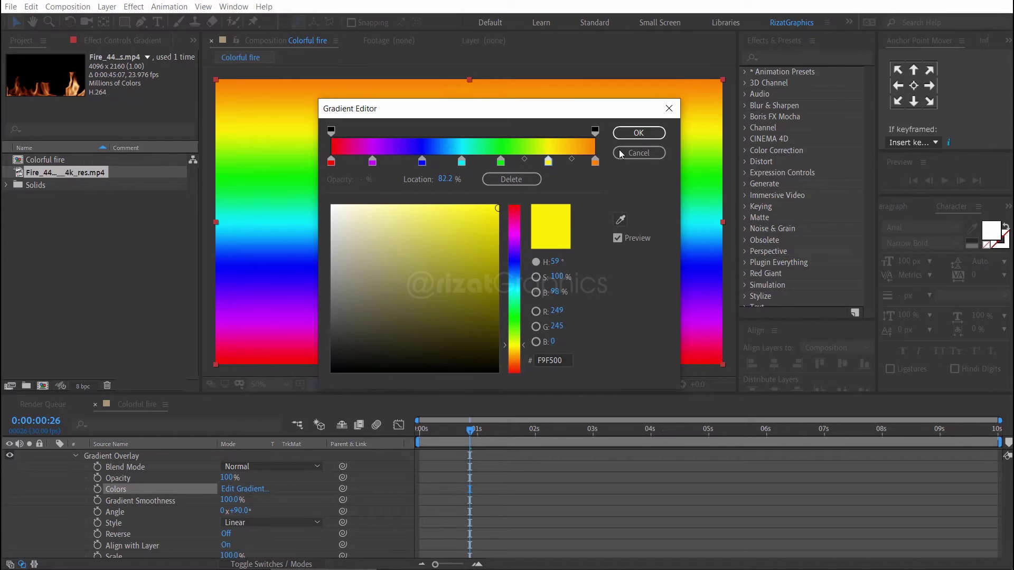
click(639, 133)
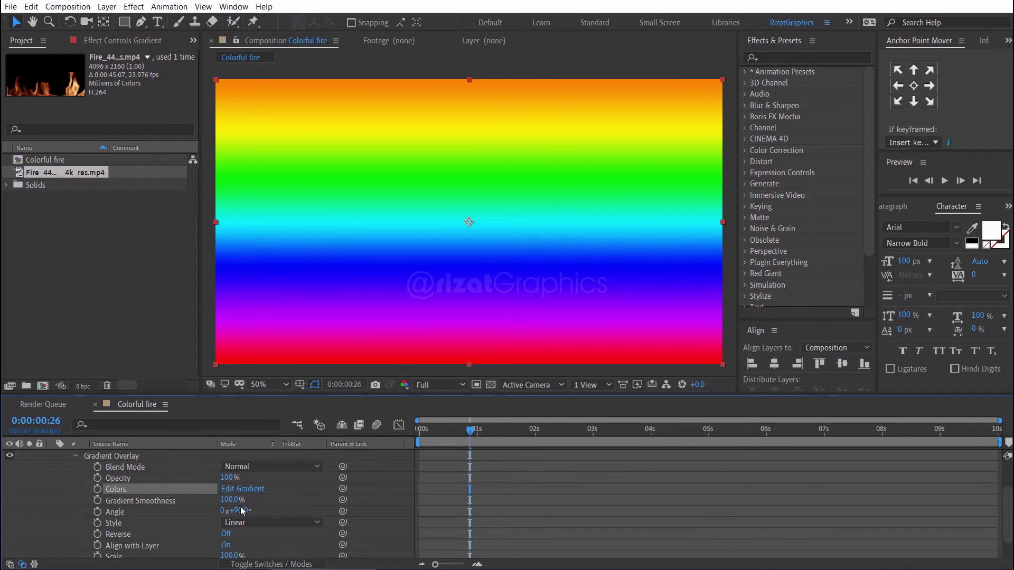
Set the Gradient Overlay angle to 180° and collapse the Gradient layer's properties
drag(238, 511, 249, 511)
text(1)
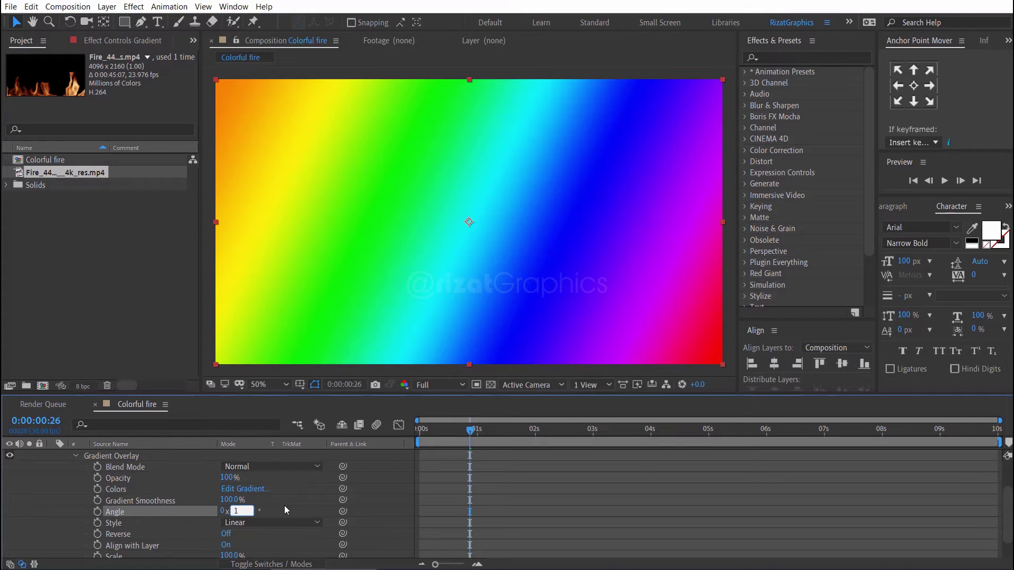
text(80)
key(Return)
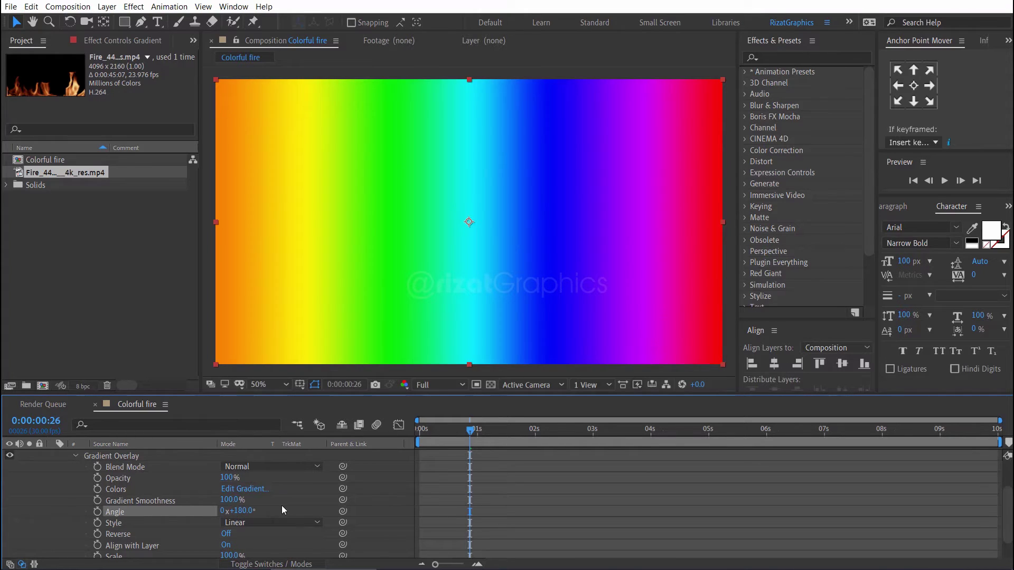
scroll(89, 505, up, 3)
click(52, 457)
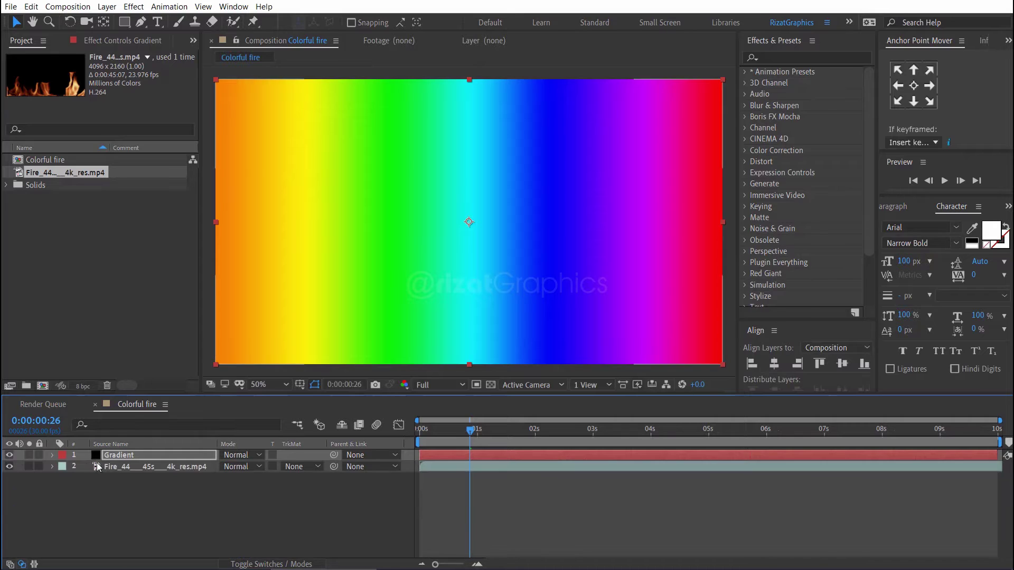
Pre-compose the Gradient layer into 'Gradient Comp', keeping Move all attributes
right_click(126, 458)
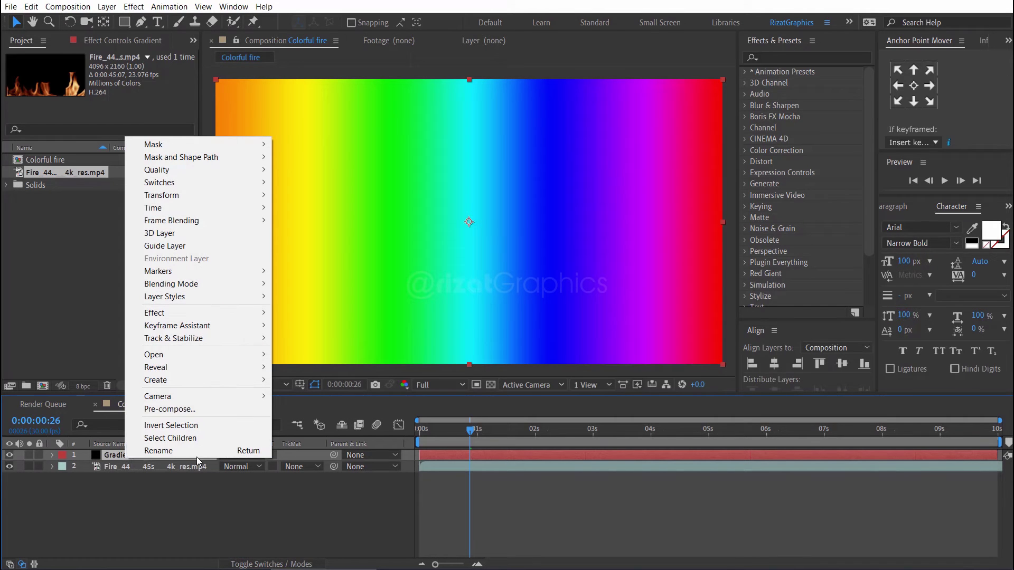
click(235, 414)
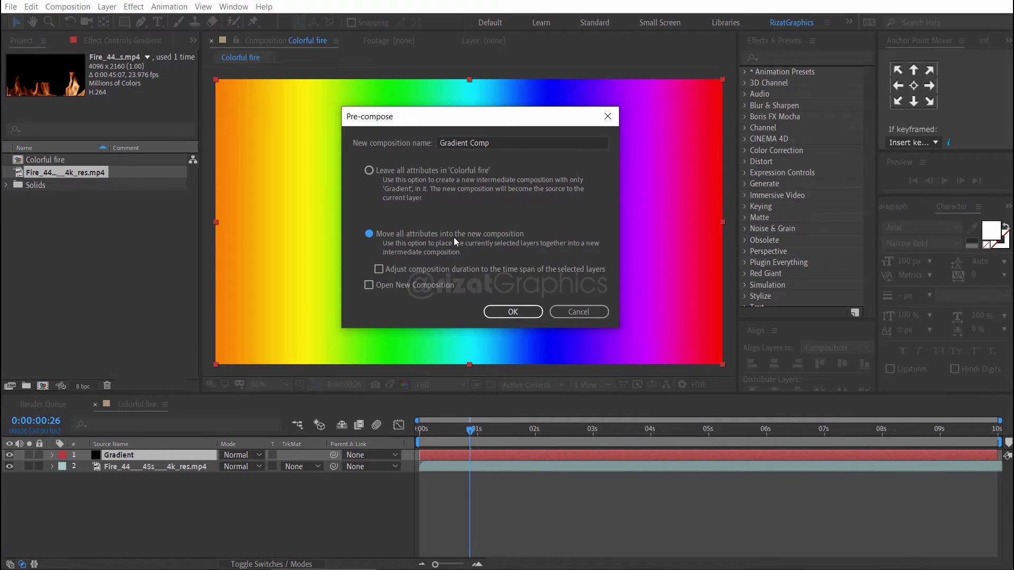
click(515, 311)
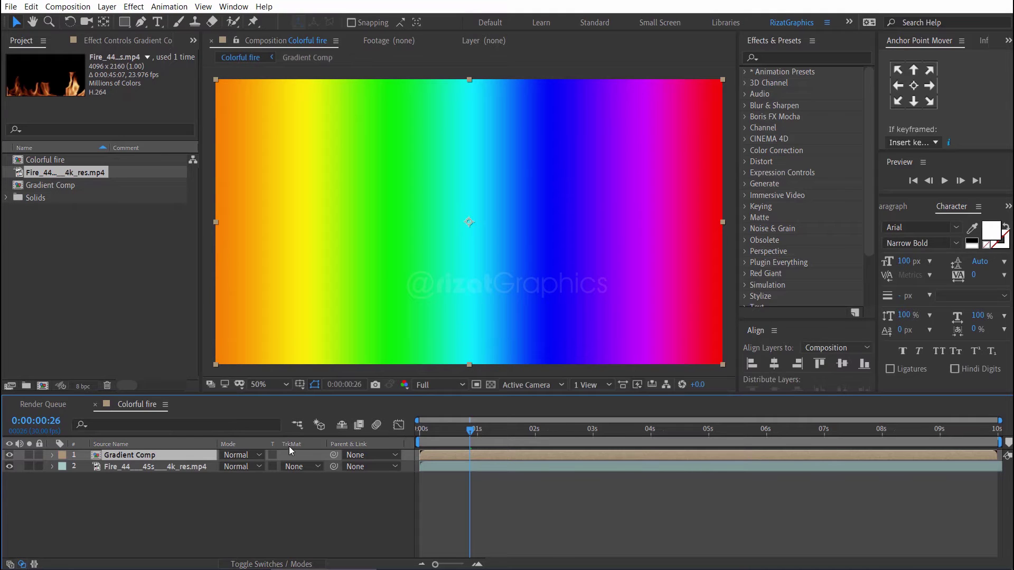
Set Gradient Comp's blend mode to Overlay and preview the rainbow-tinted fire
click(237, 456)
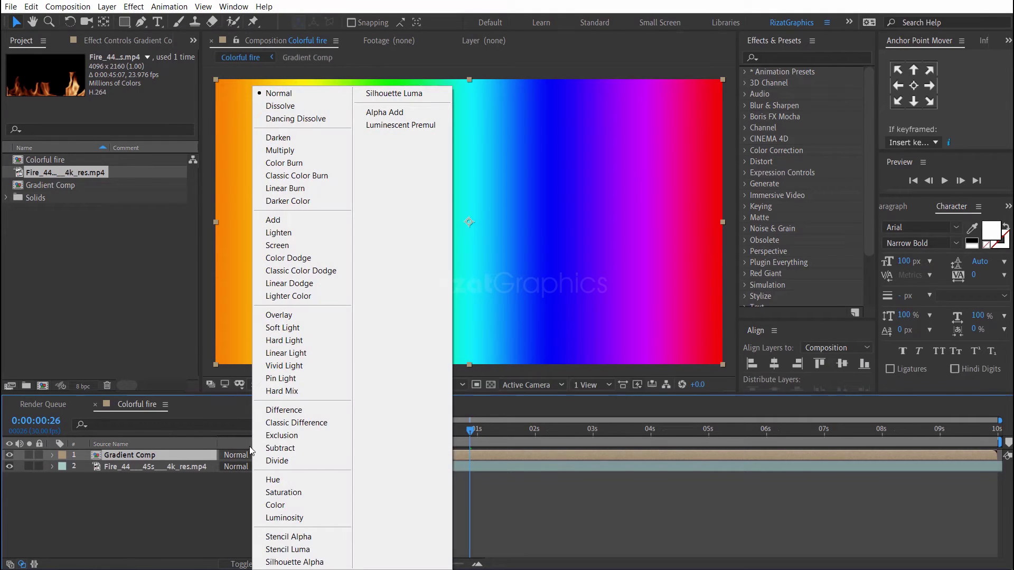
click(332, 319)
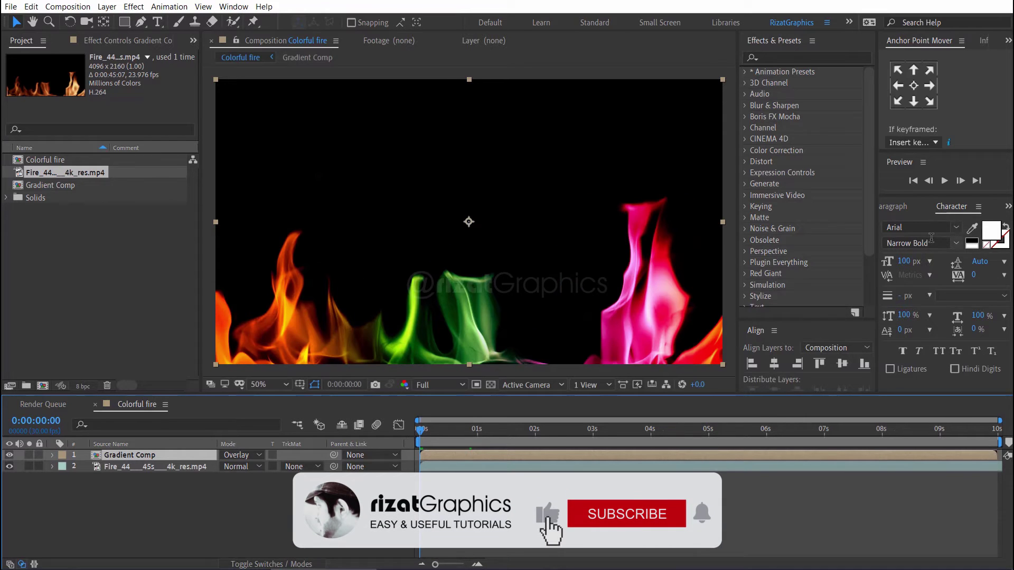
click(943, 181)
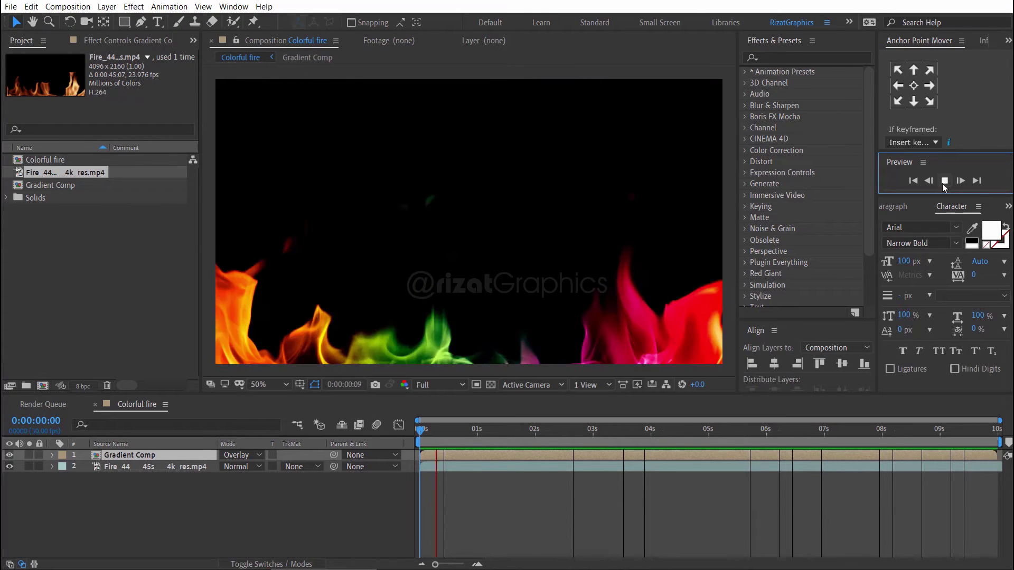
Stop playback, change Gradient Comp to Soft Light, and replay from the start
click(943, 181)
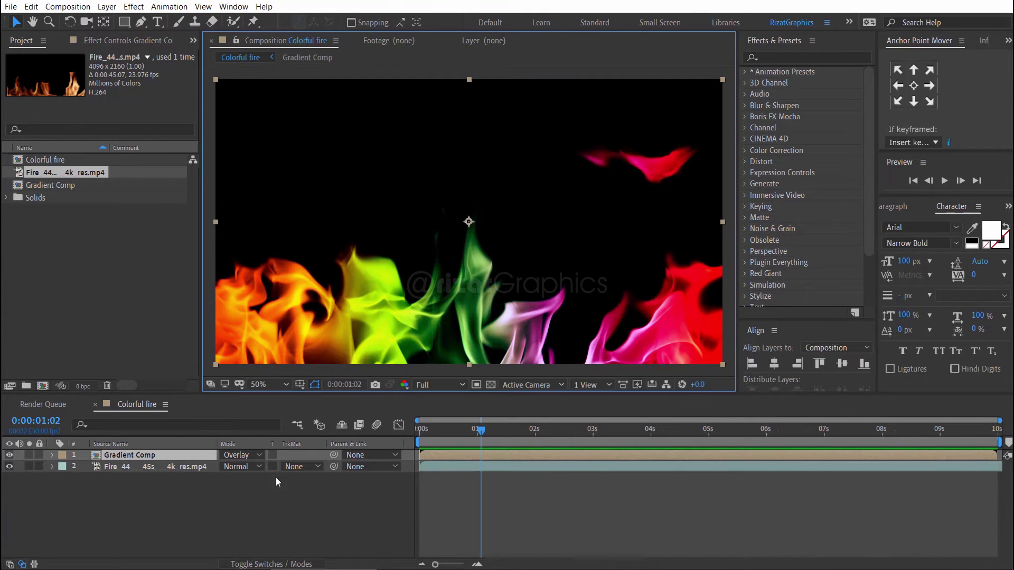
click(242, 456)
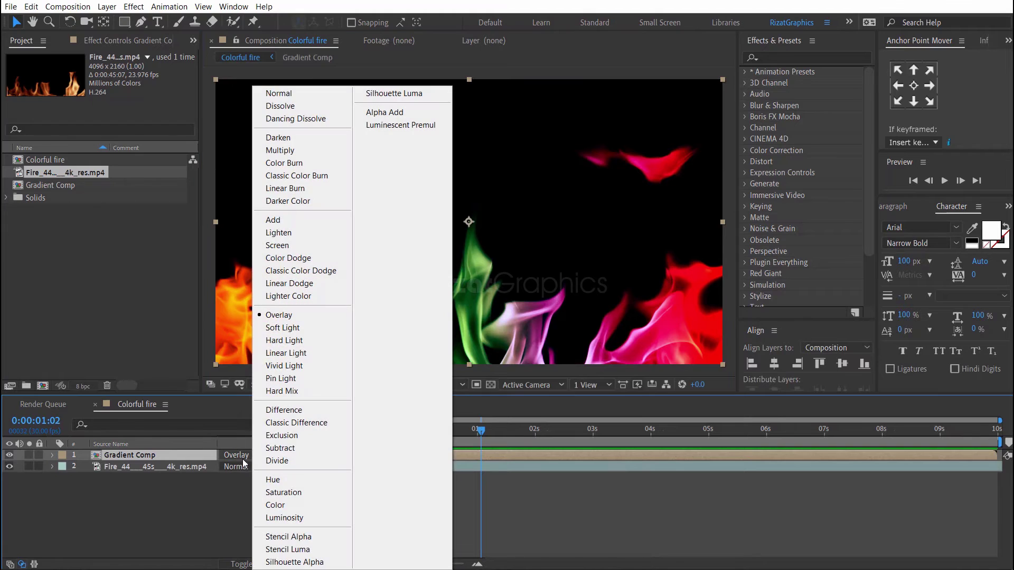
click(302, 329)
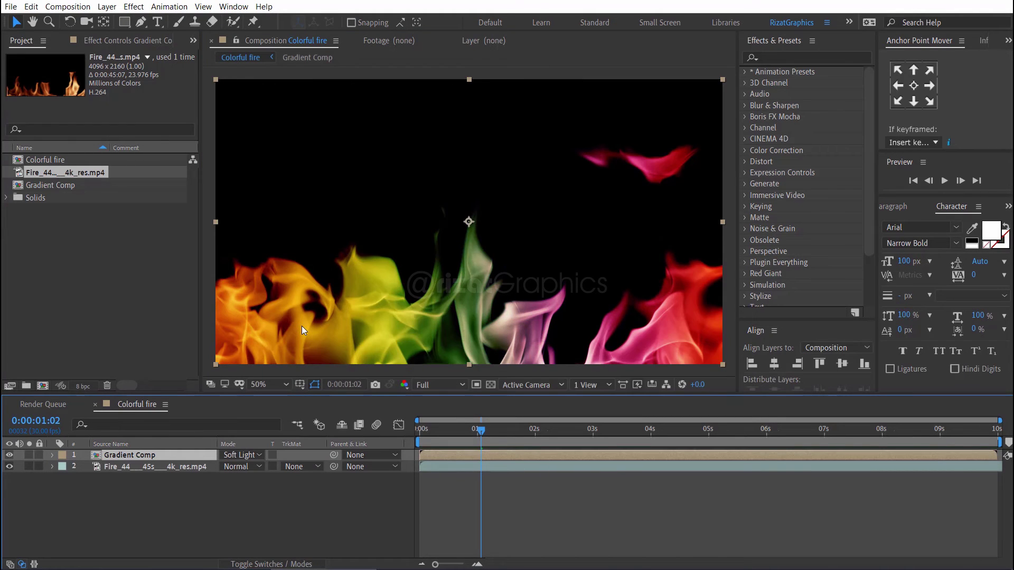
click(421, 429)
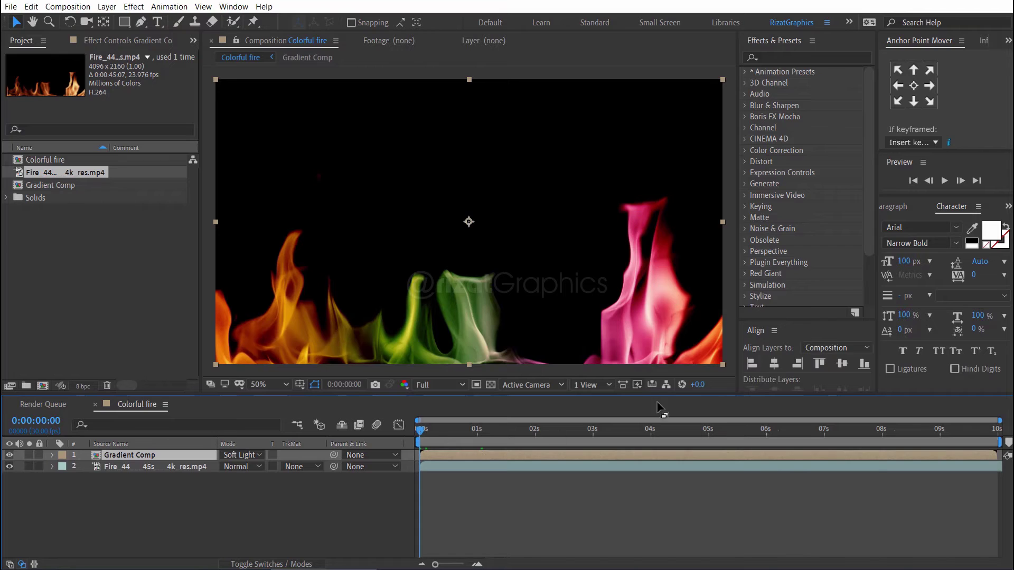
click(947, 181)
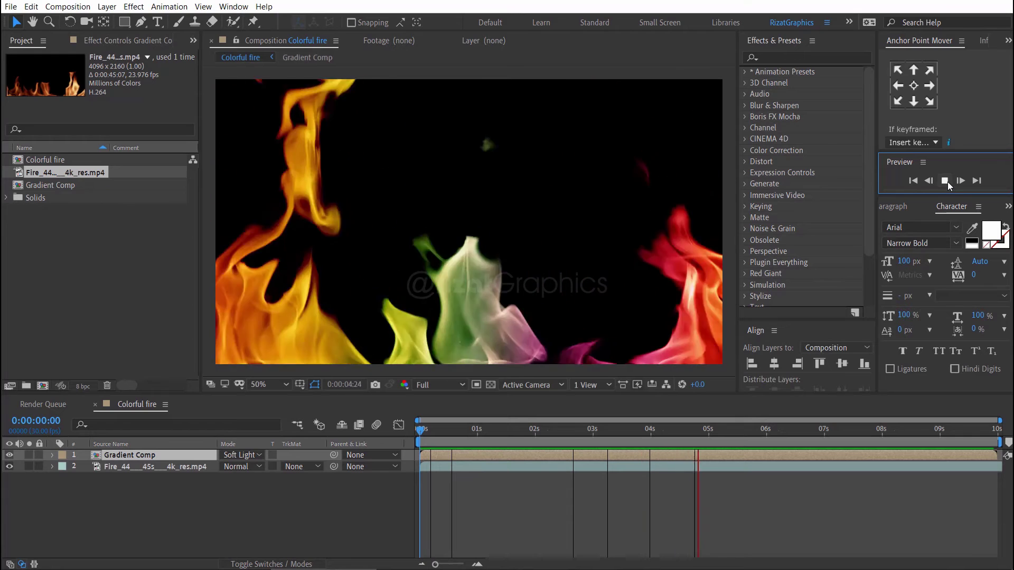
Stop the preview and set Gradient Comp's blend mode to Hue
click(948, 182)
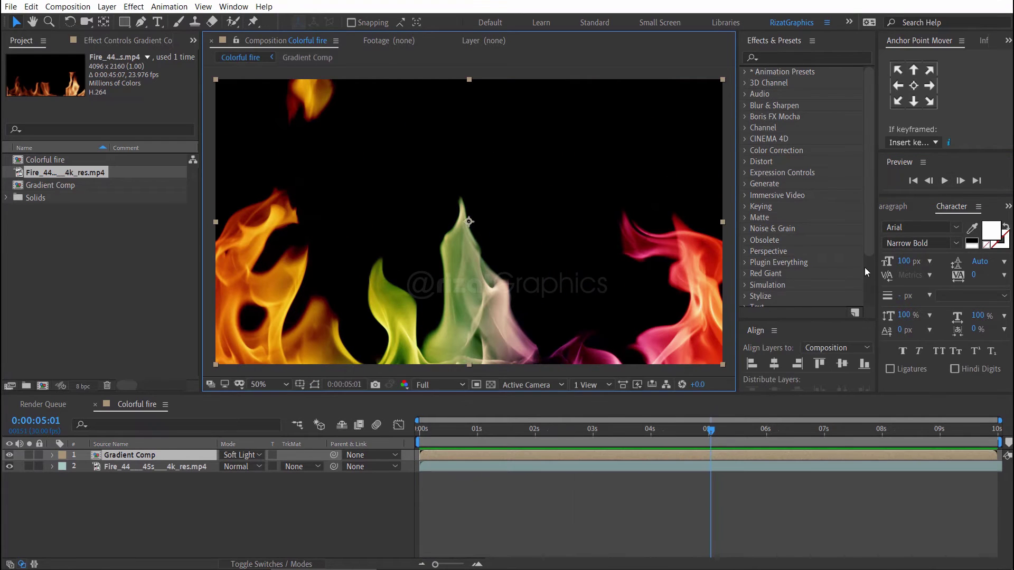
click(240, 456)
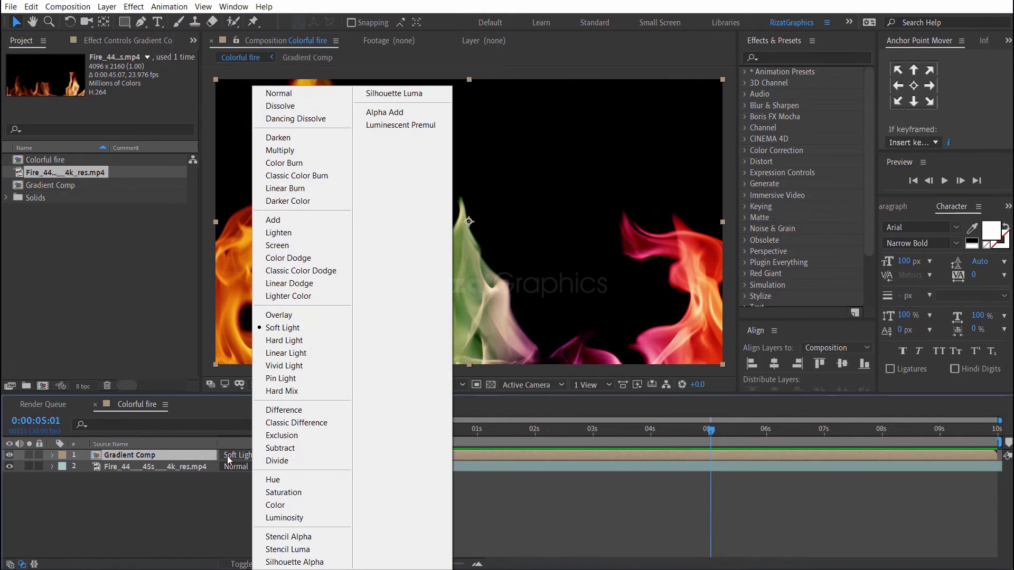
click(295, 478)
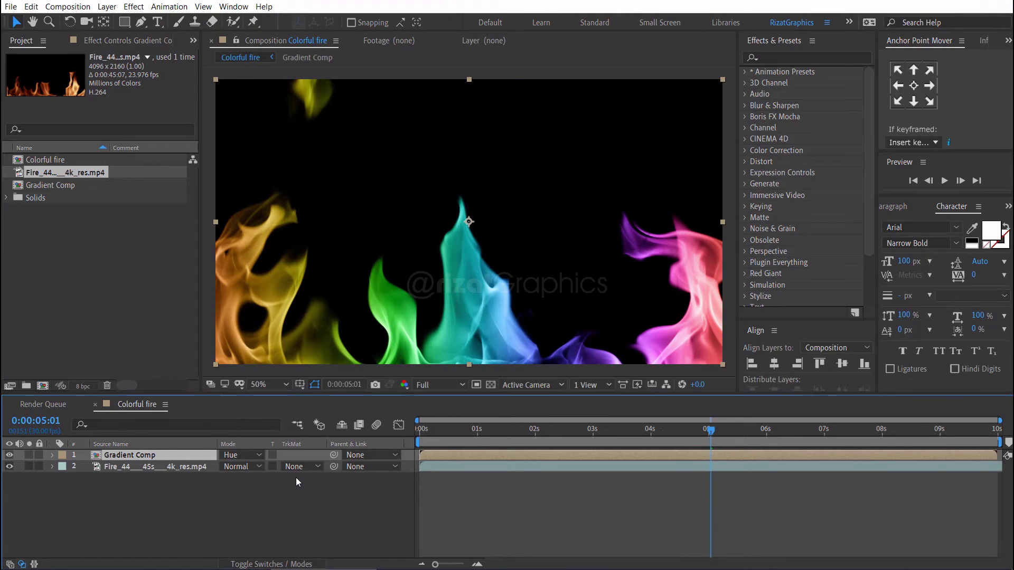
Preview the Hue-blended rainbow flames from the first frame, then stop playback
click(429, 431)
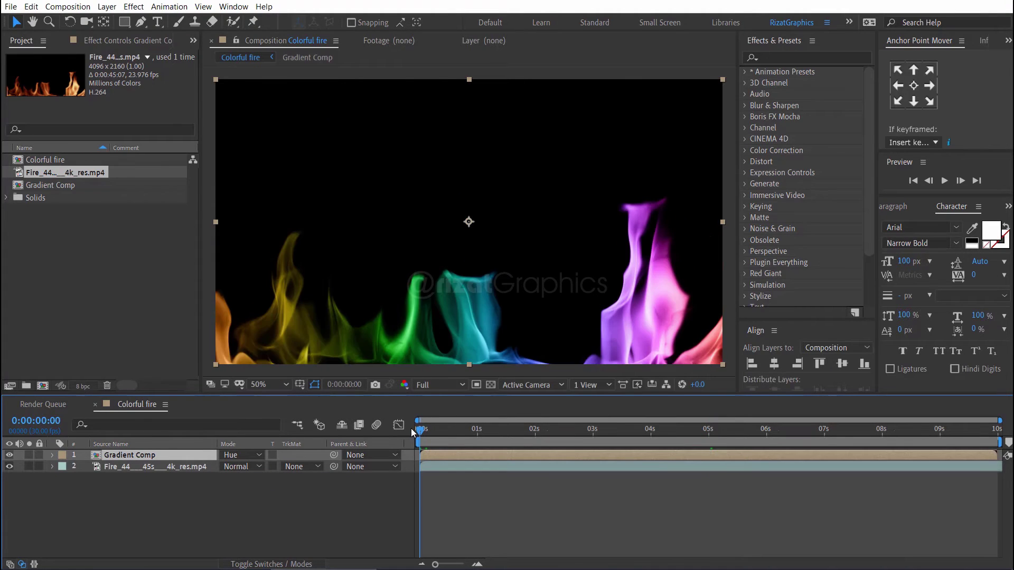
click(944, 181)
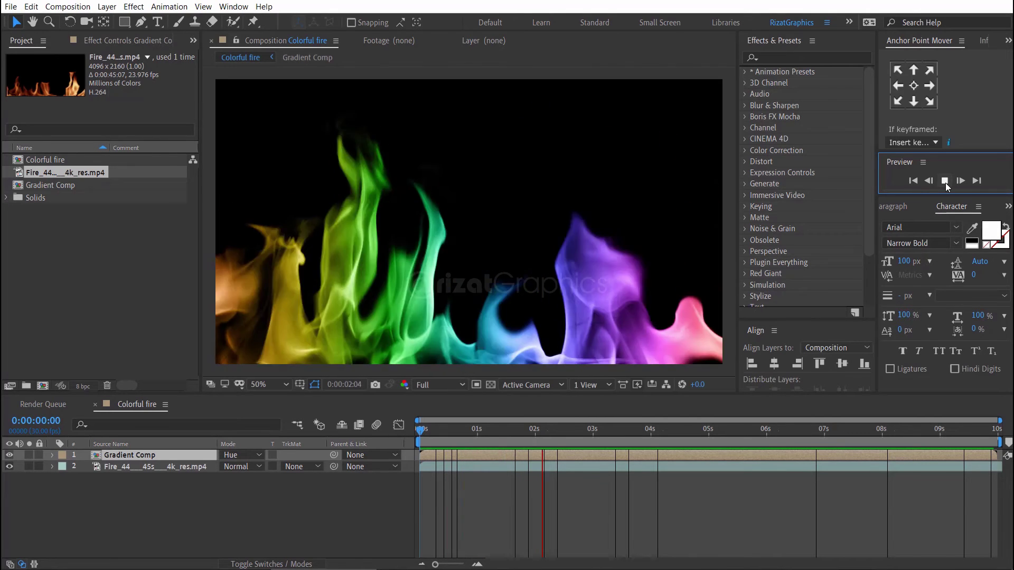
click(945, 181)
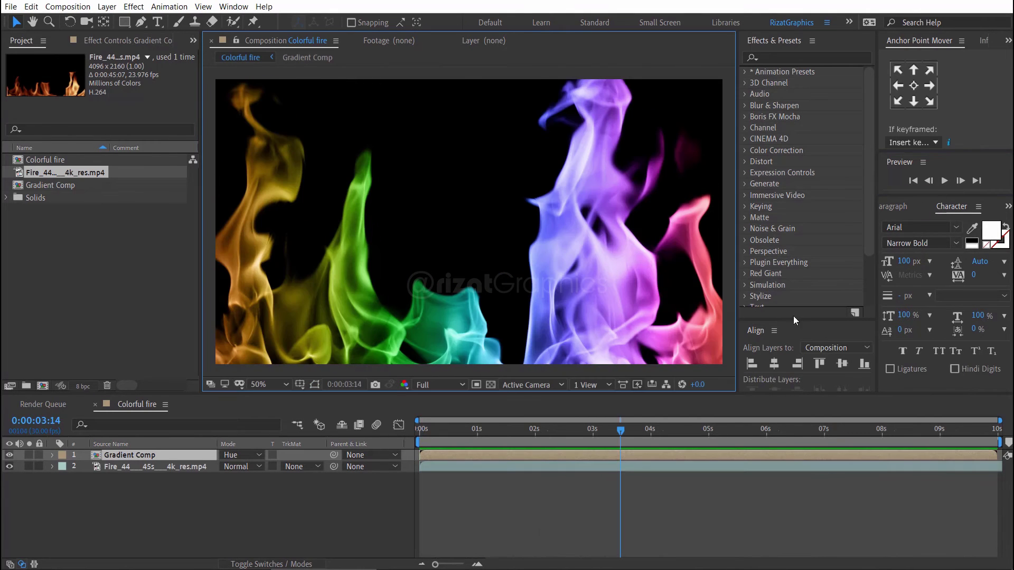
Switch Gradient Comp to Color blending and preview the recoloured flames from frame 0
click(251, 455)
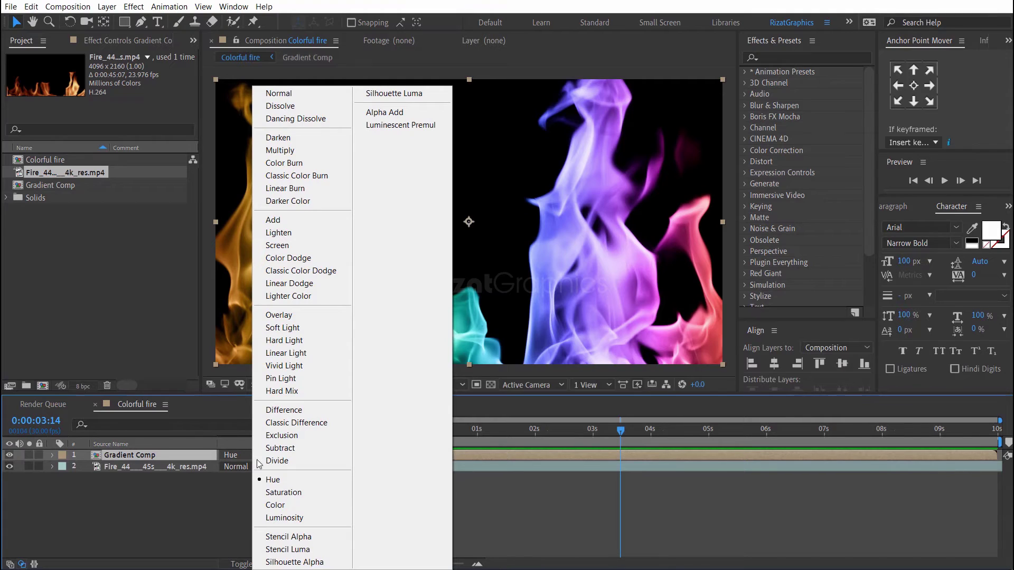
click(312, 505)
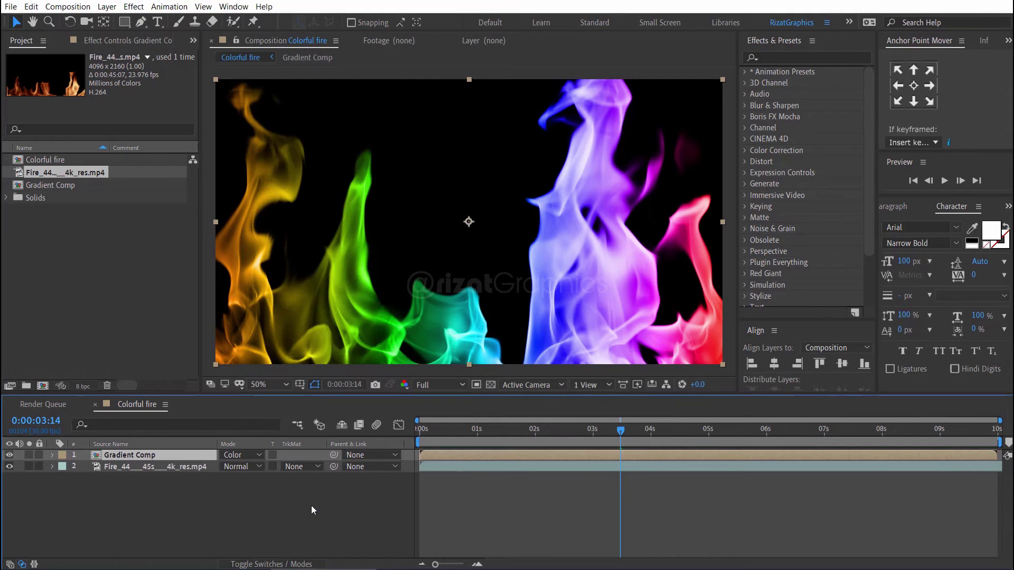
drag(433, 429, 421, 431)
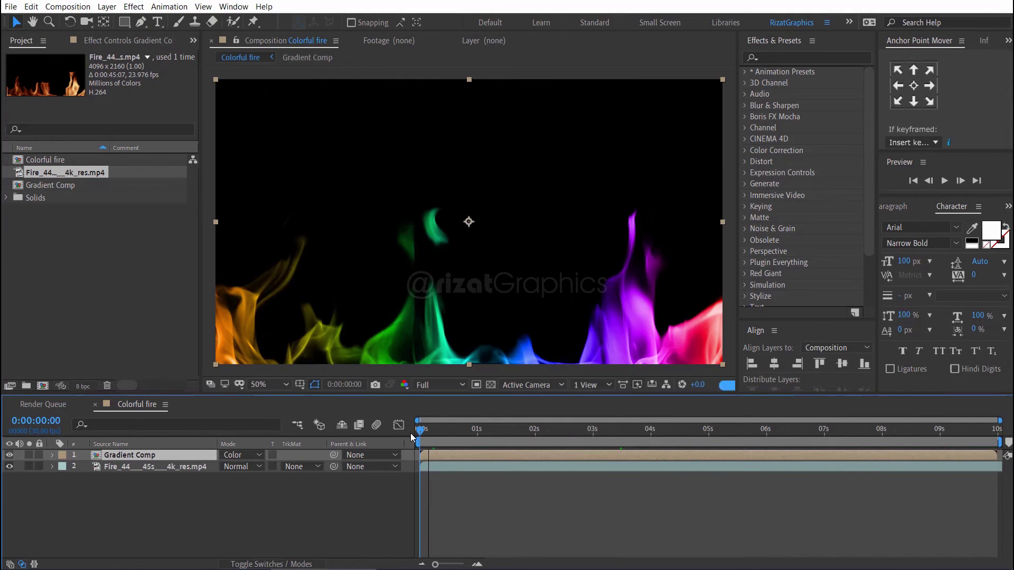
click(945, 182)
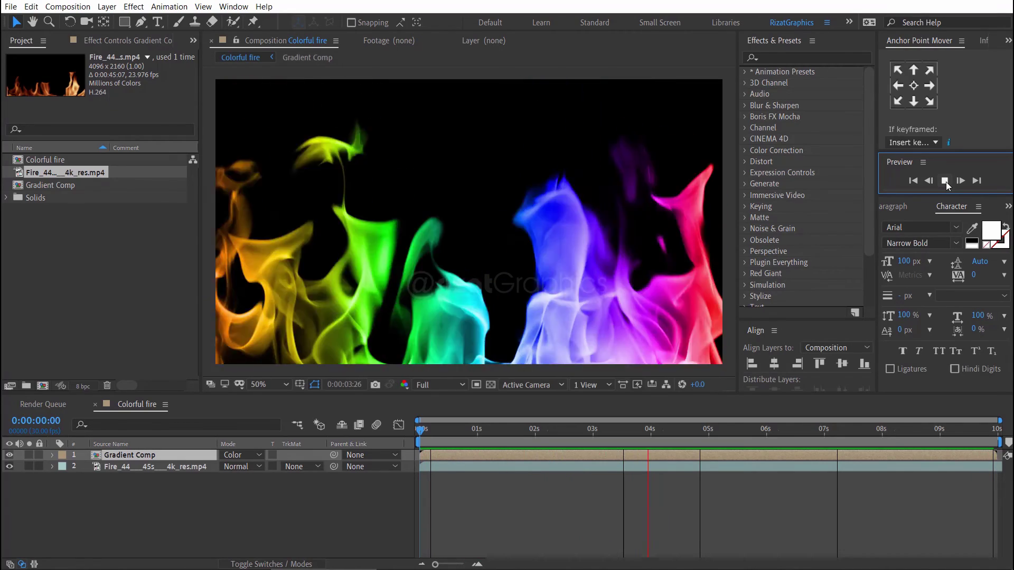
Stop playback and return Gradient Comp's blend mode to Hue
click(417, 467)
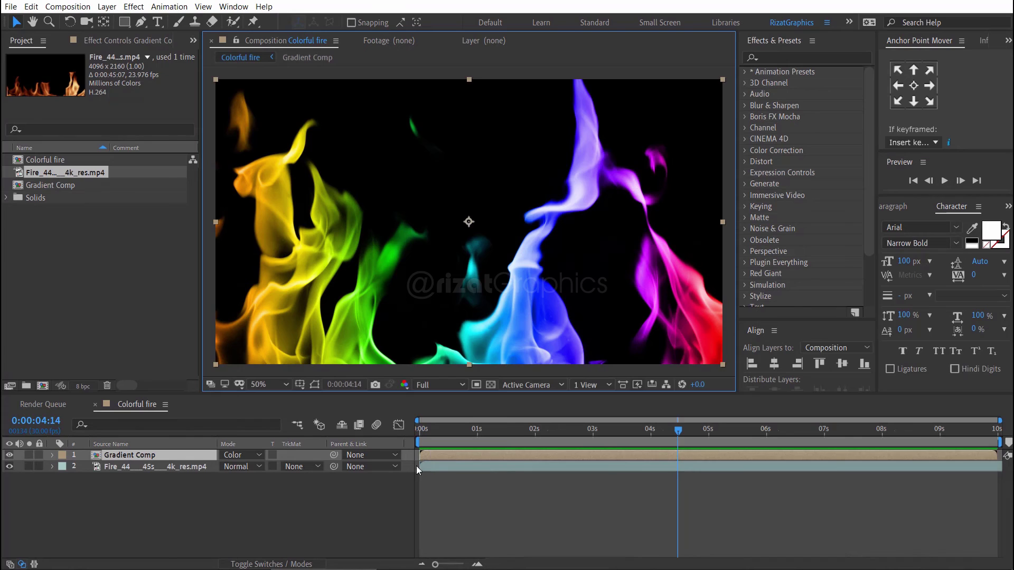
click(254, 456)
click(299, 481)
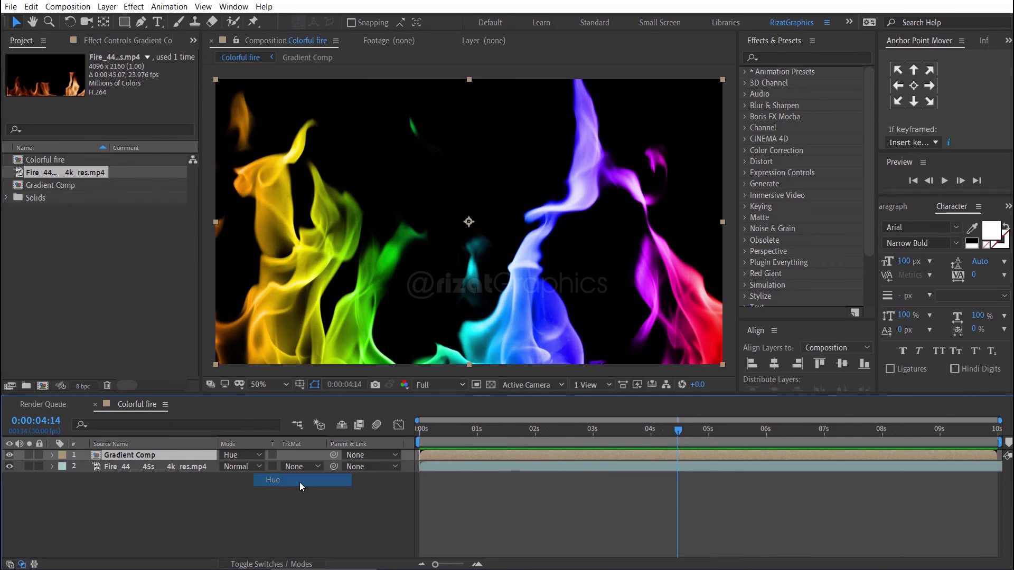
Play the final rainbow fire from 0:00:00:00
click(419, 429)
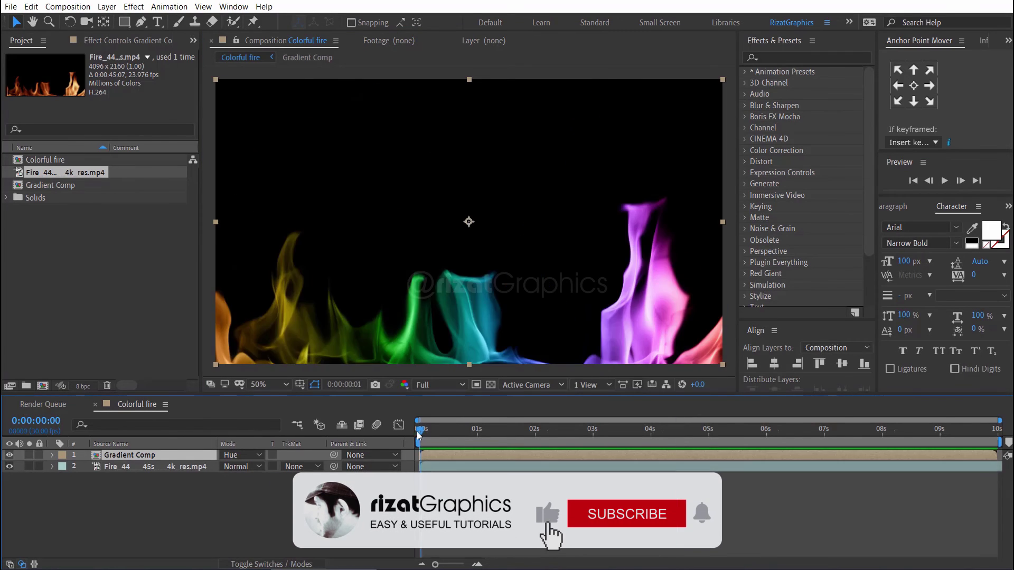
drag(420, 429, 416, 431)
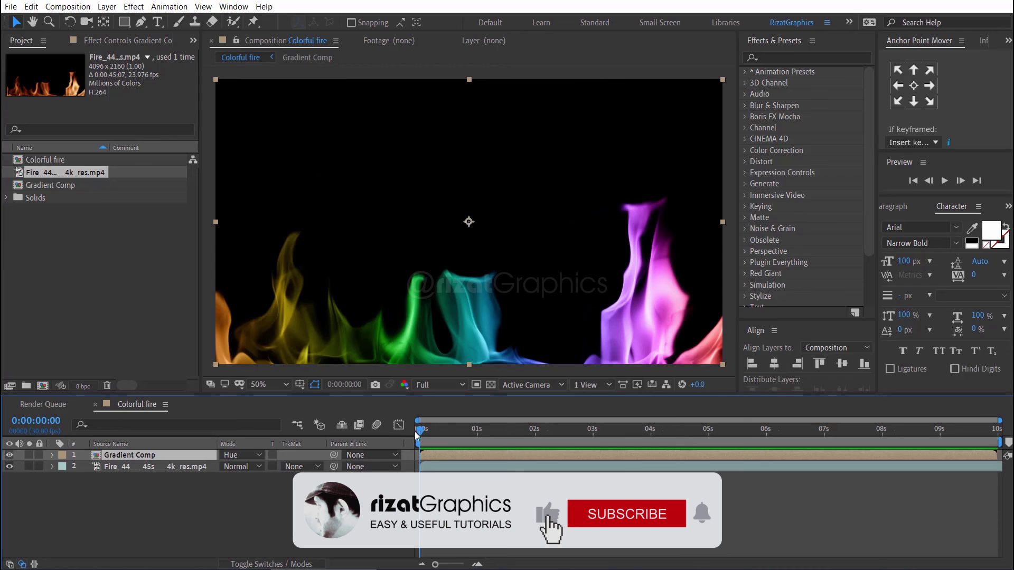
click(945, 180)
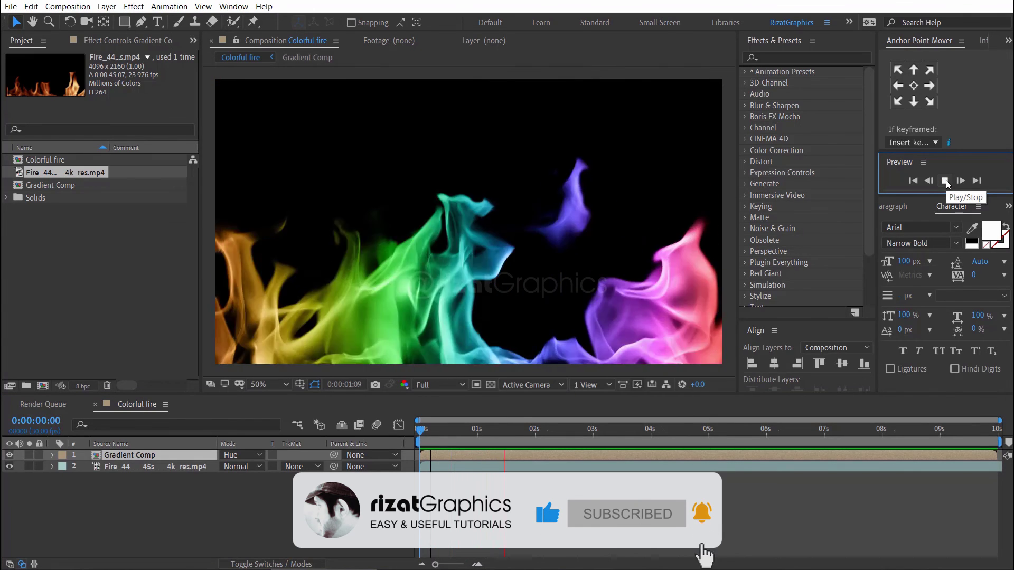